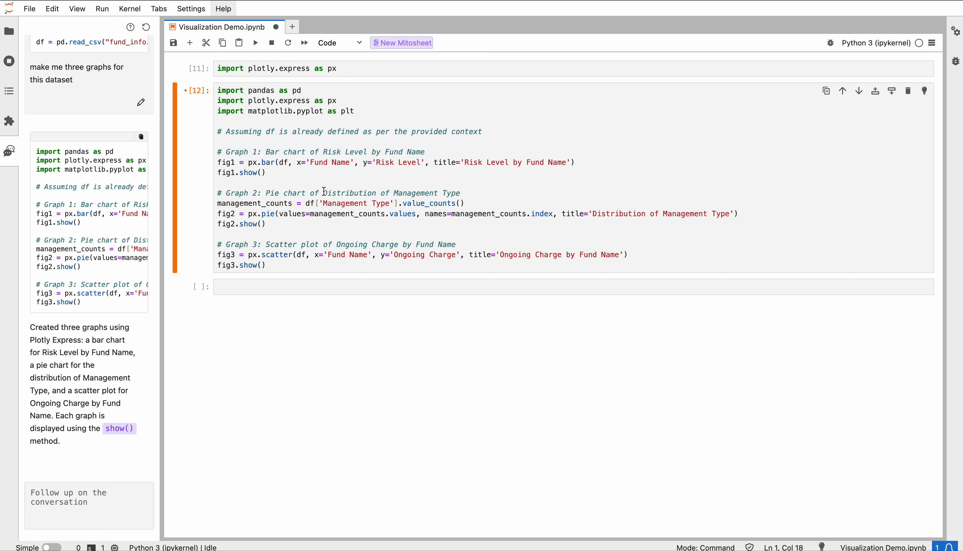
Run the notebook cell that draws the bar chart, pie chart and scatter plot of the fund data
{"action": "left_click", "coordinate": [324, 192]}
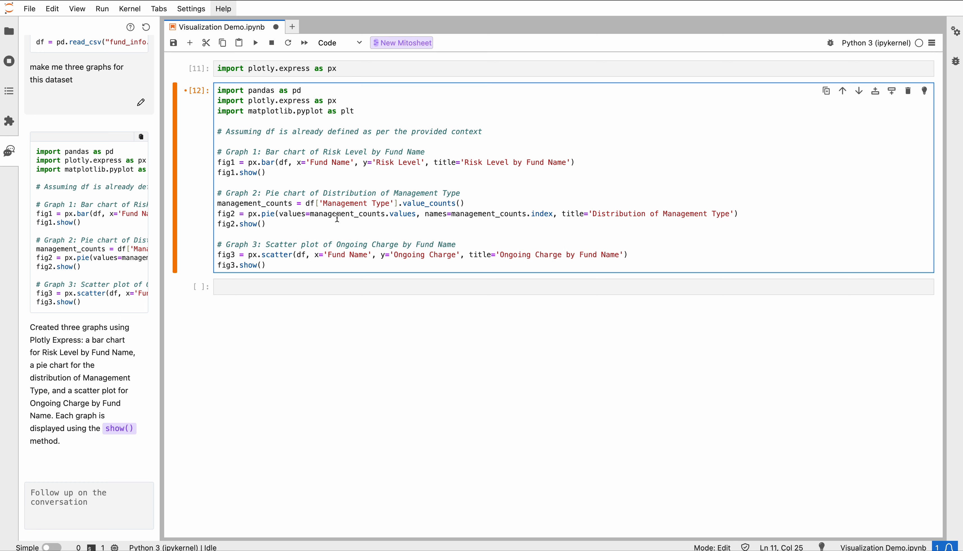
{"action": "key", "text": "shift+Return"}
{"action": "scroll", "coordinate": [351, 249], "scroll_direction": "up", "scroll_amount": 5}
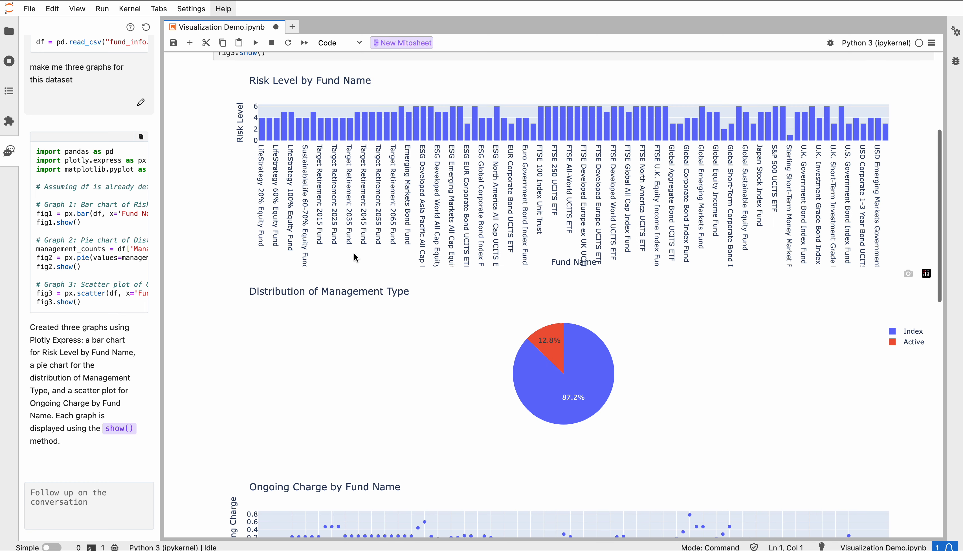
Examine the data points in the Risk Level, Management Type and Ongoing Charge charts
{"action": "scroll", "coordinate": [353, 253], "scroll_direction": "up", "scroll_amount": 2}
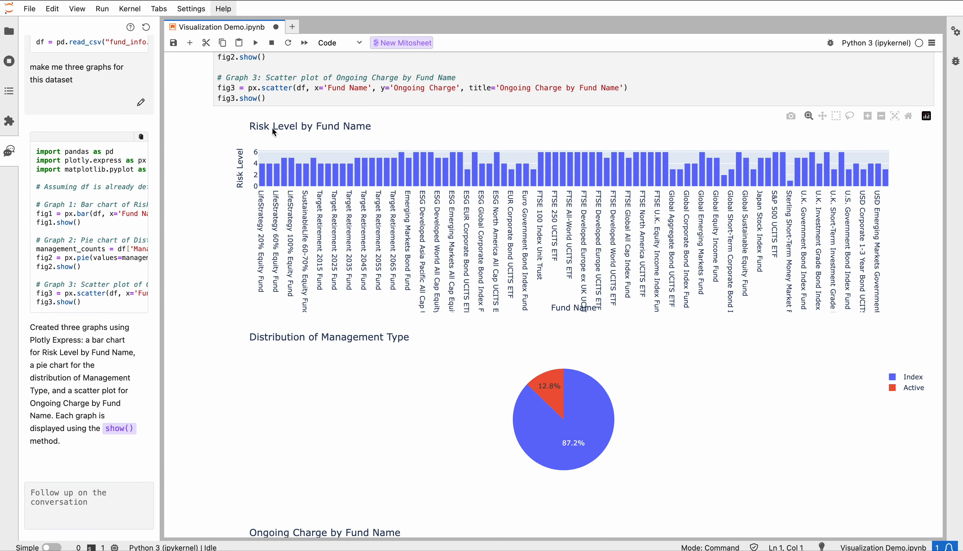
{"action": "mouse_move", "coordinate": [358, 175]}
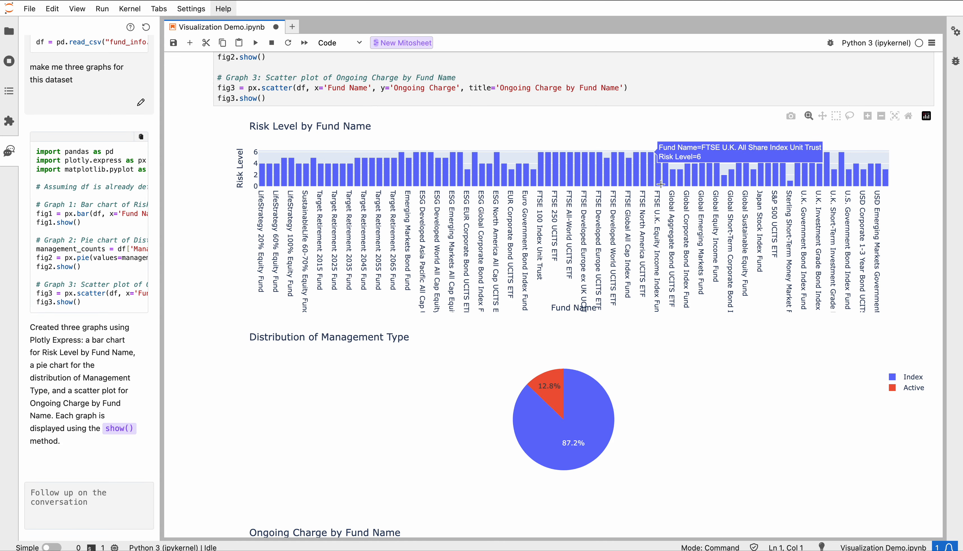
{"action": "scroll", "coordinate": [623, 248], "scroll_direction": "down", "scroll_amount": 3}
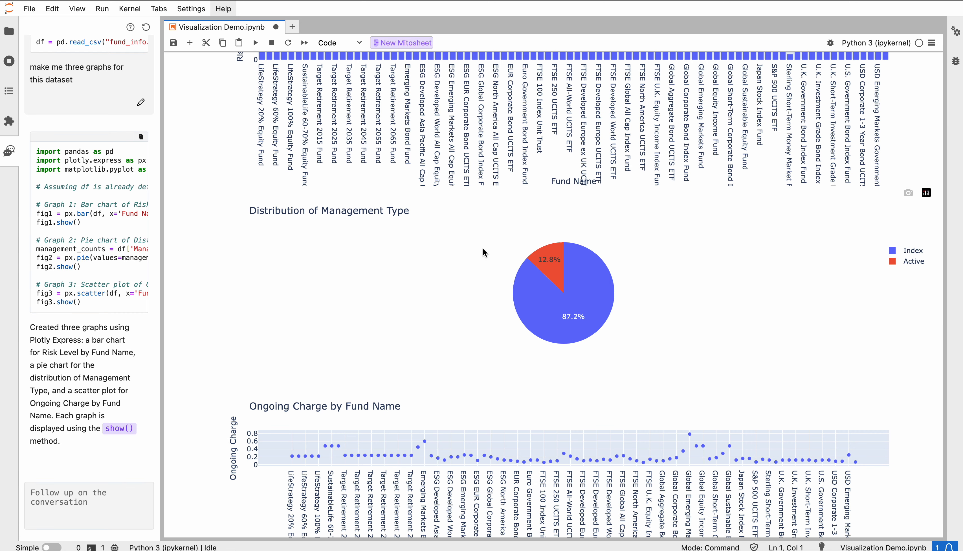
{"action": "mouse_move", "coordinate": [548, 263]}
{"action": "mouse_move", "coordinate": [552, 332]}
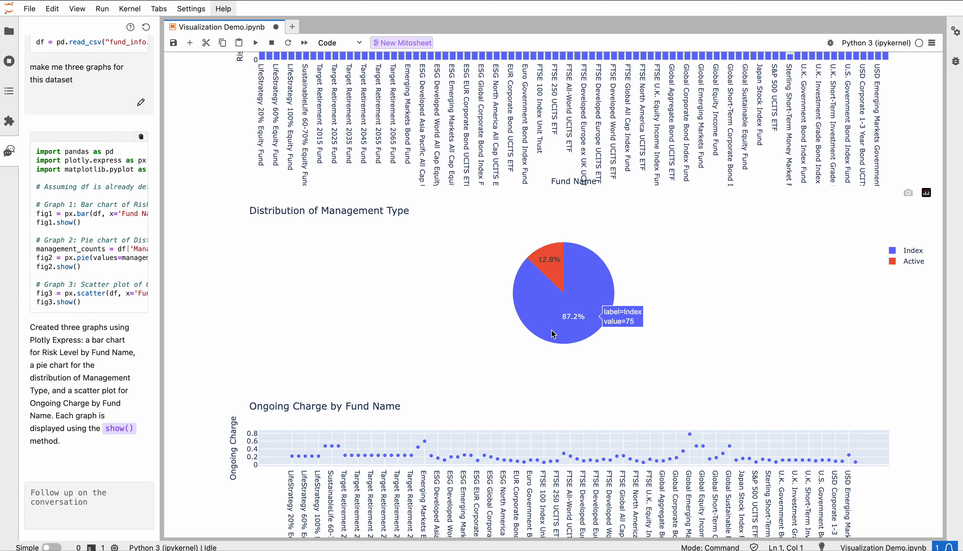
{"action": "scroll", "coordinate": [579, 317], "scroll_direction": "down", "scroll_amount": 4}
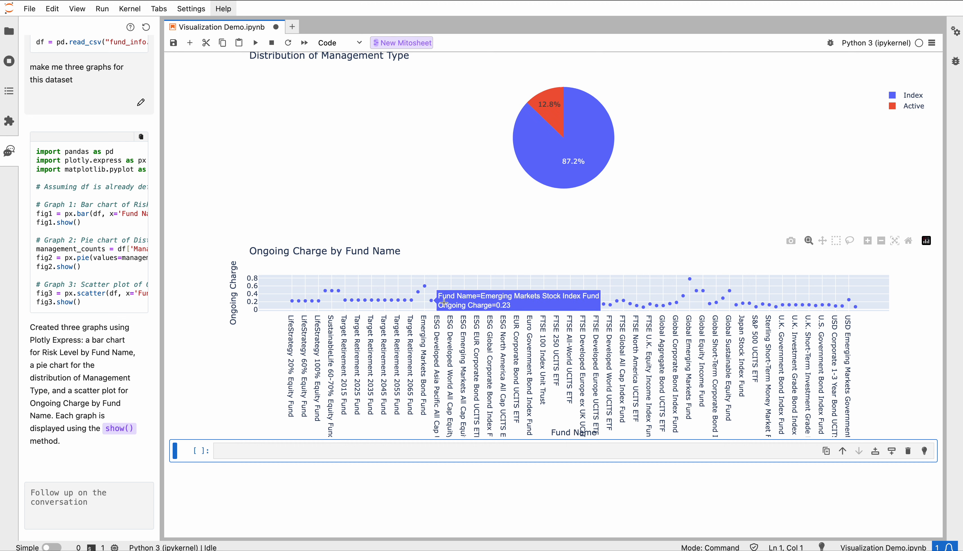
{"action": "scroll", "coordinate": [497, 304], "scroll_direction": "up", "scroll_amount": 10}
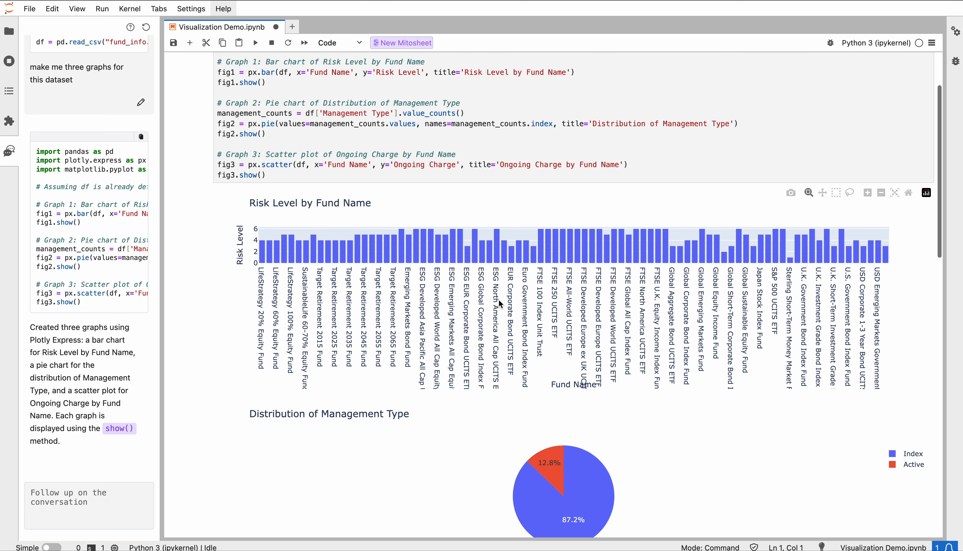
Zoom into a middle range of the Risk Level by Fund Name bar chart, narrow it further, and restore the full range
{"action": "left_click_drag", "start_coordinate": [675, 243], "coordinate": [399, 244]}
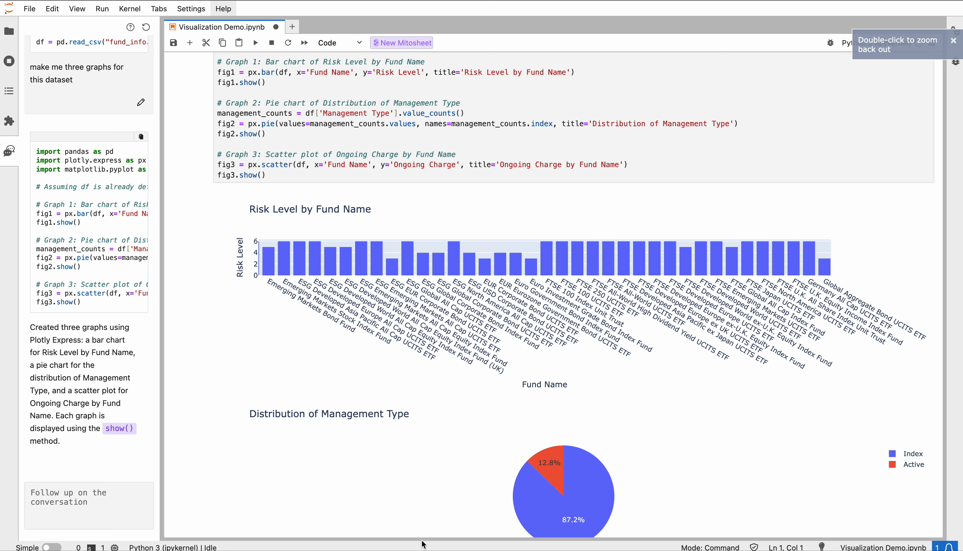
{"action": "left_click_drag", "start_coordinate": [759, 249], "coordinate": [442, 244]}
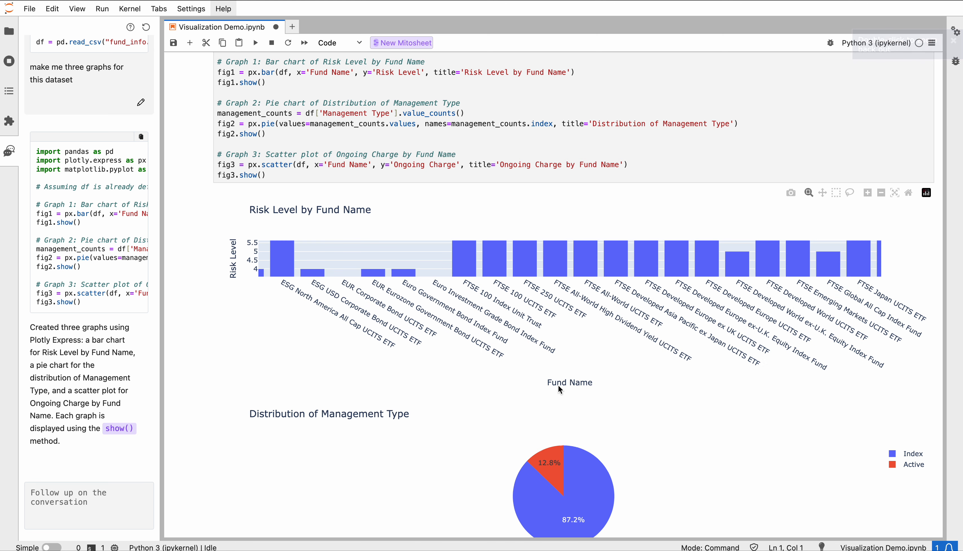
{"action": "double_click", "coordinate": [533, 262]}
Compare the three charts with their code, checking Ongoing Charge points and the Management Type pie chart
{"action": "scroll", "coordinate": [382, 270], "scroll_direction": "down", "scroll_amount": 8}
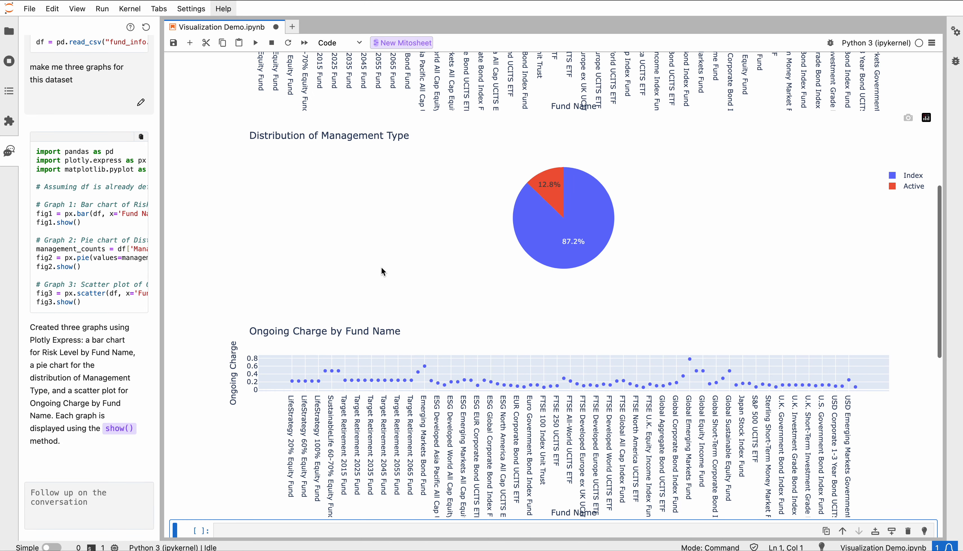
{"action": "scroll", "coordinate": [384, 270], "scroll_direction": "up", "scroll_amount": 10}
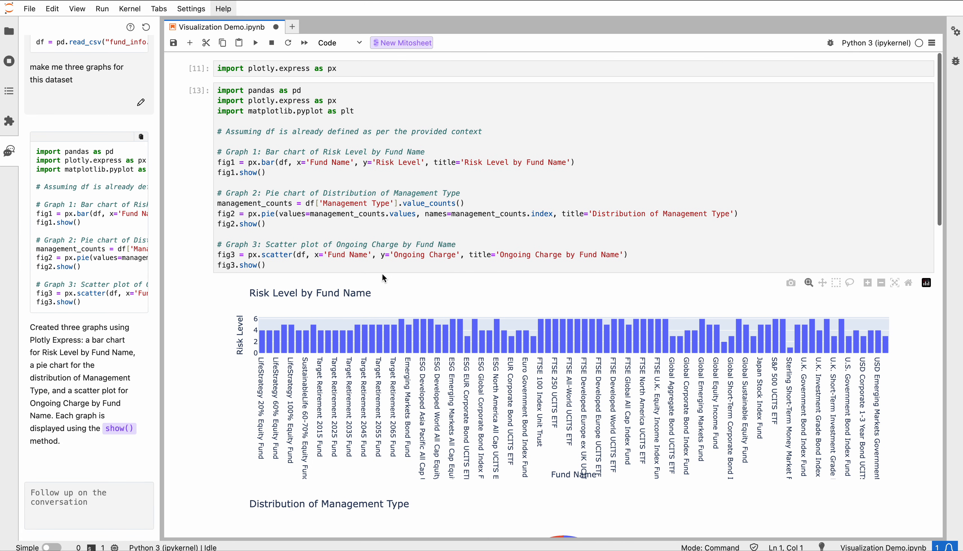
{"action": "scroll", "coordinate": [383, 278], "scroll_direction": "down", "scroll_amount": 5}
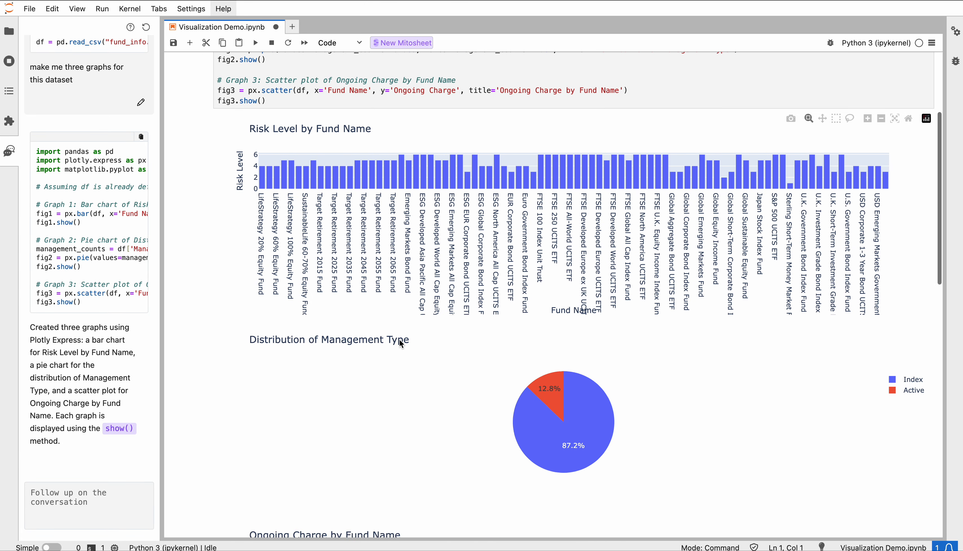
{"action": "scroll", "coordinate": [399, 340], "scroll_direction": "down", "scroll_amount": 8}
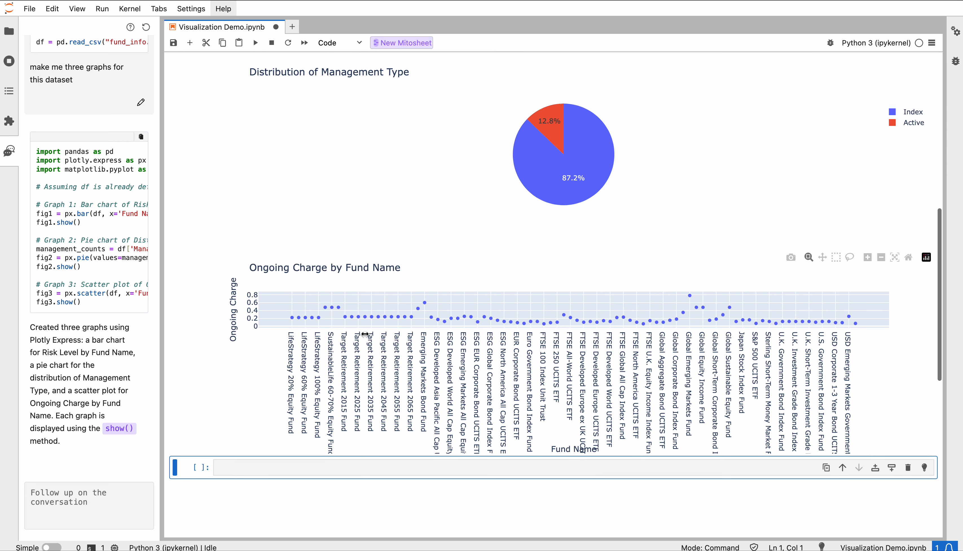
{"action": "mouse_move", "coordinate": [364, 325]}
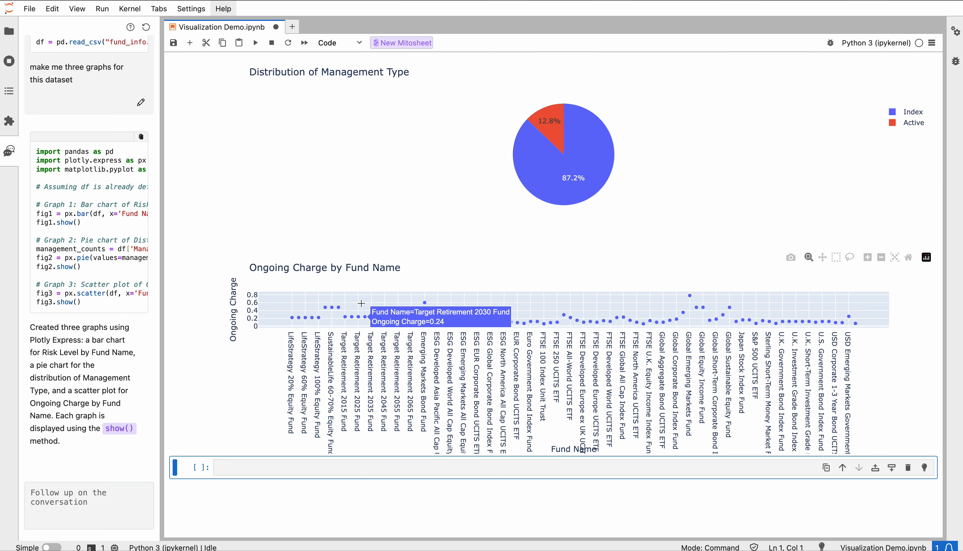
{"action": "scroll", "coordinate": [425, 254], "scroll_direction": "up", "scroll_amount": 1}
{"action": "mouse_move", "coordinate": [566, 206]}
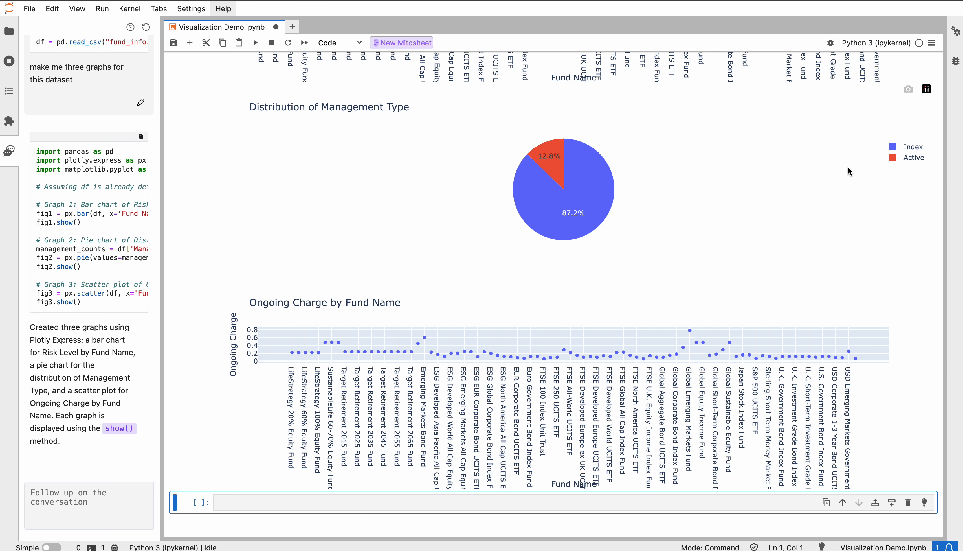
Ask the AI assistant to "group the average ongoing charge by management type"
{"action": "scroll", "coordinate": [404, 296], "scroll_direction": "down", "scroll_amount": 1}
{"action": "left_click", "coordinate": [75, 503]}
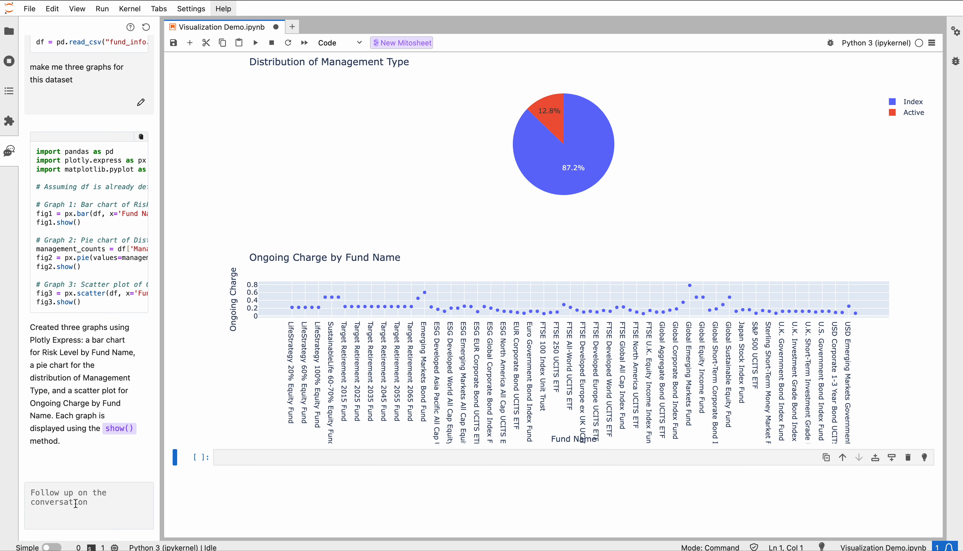
{"action": "type", "text": "g"}
{"action": "left_click", "coordinate": [329, 457]}
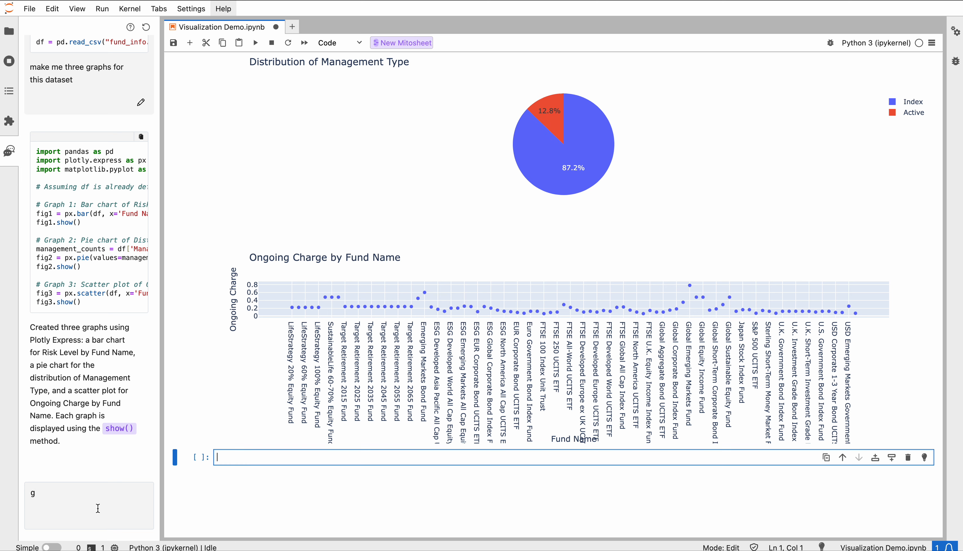
{"action": "left_click", "coordinate": [95, 504]}
{"action": "type", "text": "r"}
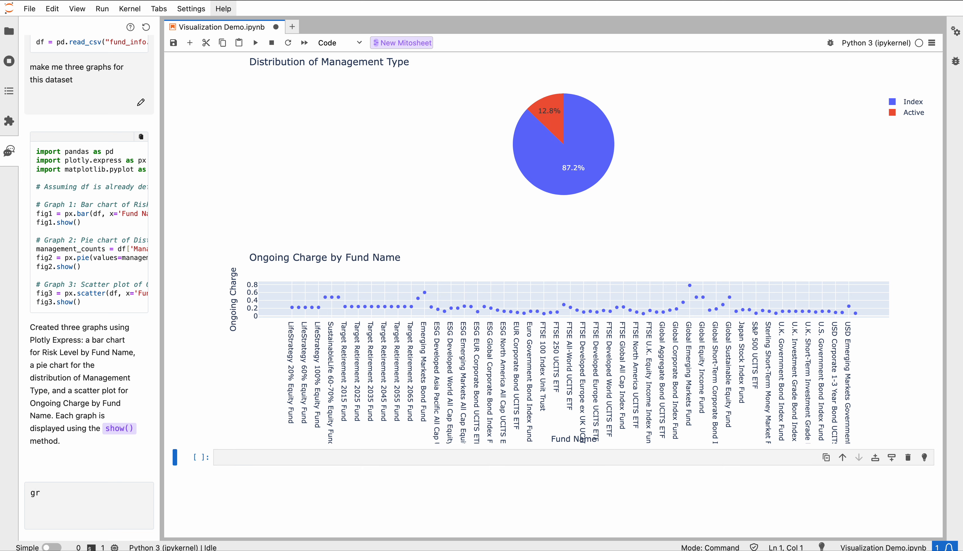
{"action": "type", "text": "oup the avewrage ongoing charger "}
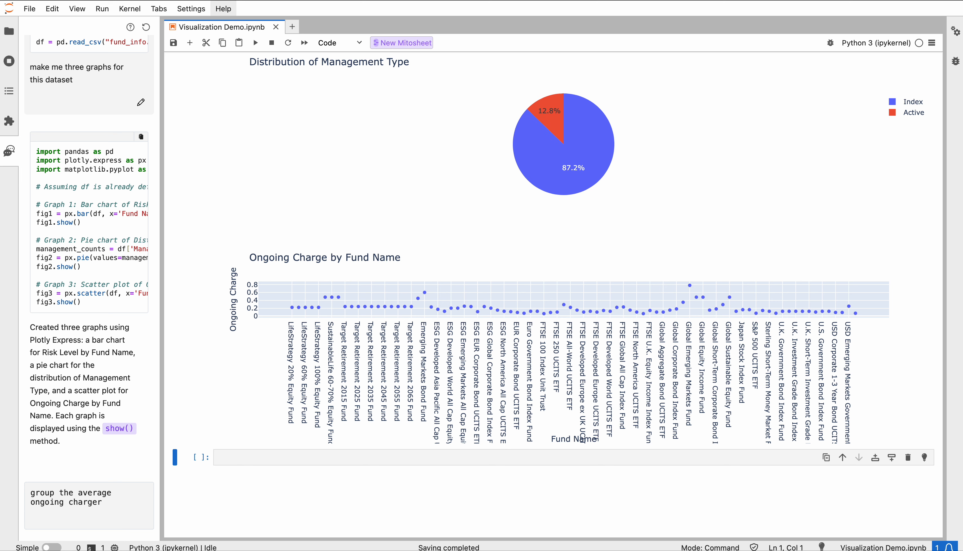
{"action": "key", "text": "BackSpace"}
{"action": "key", "text": "BackSpace"}
{"action": "type", "text": " by managemen"}
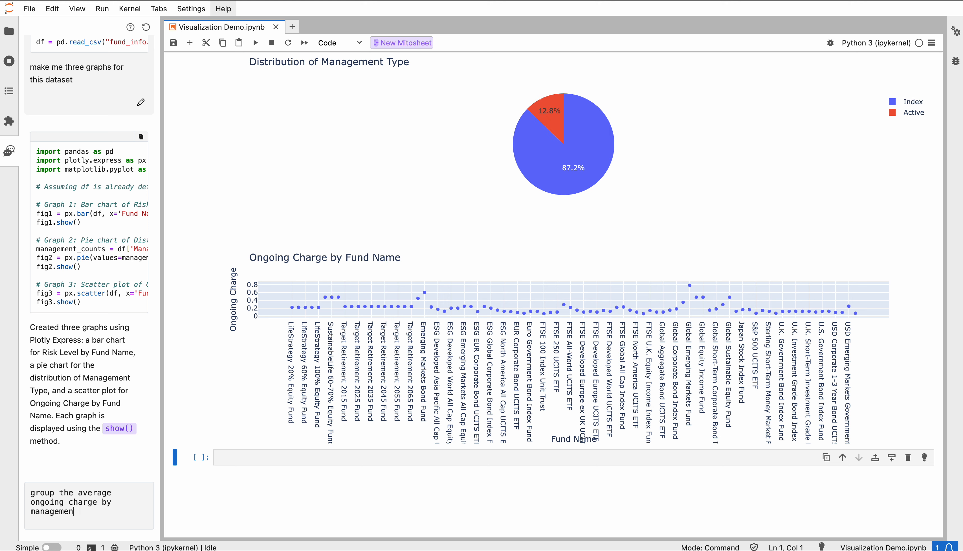
{"action": "type", "text": "t ryptype"}
{"action": "key", "text": "Return"}
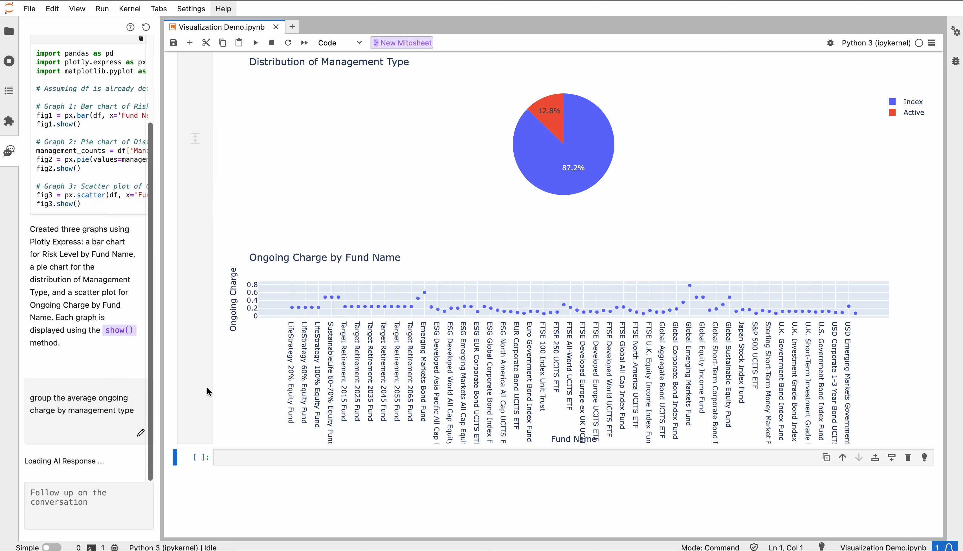
Insert the AI-generated management type grouping code into the empty cell, run it, and inspect the resulting table
{"action": "scroll", "coordinate": [207, 387], "scroll_direction": "down", "scroll_amount": 1}
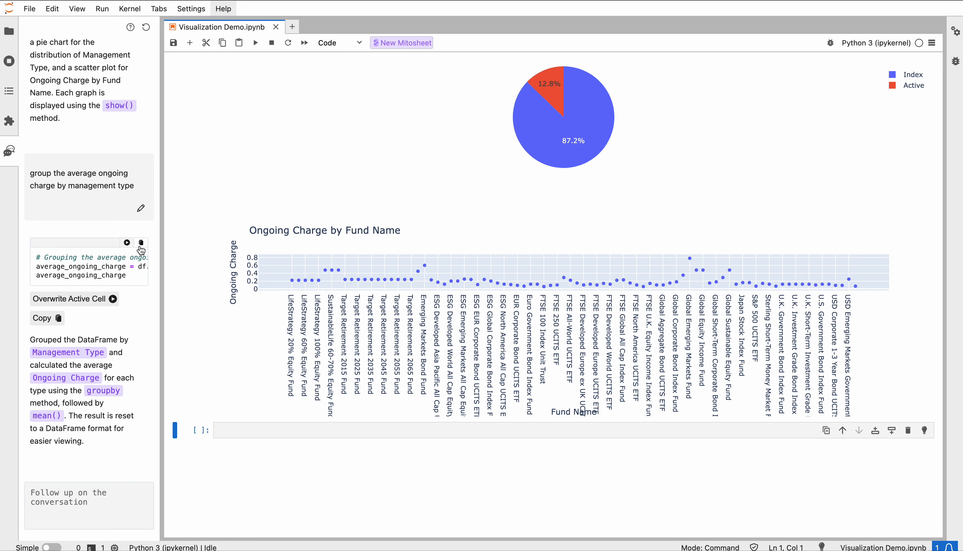
{"action": "left_click", "coordinate": [244, 428]}
{"action": "type", "text": "# Grouping the average ongoing charge by management type average_ongoing_charge = df.groupby('Management Type')['Ongoing Charge'].mean().reset_index() average_ongoing_charge"}
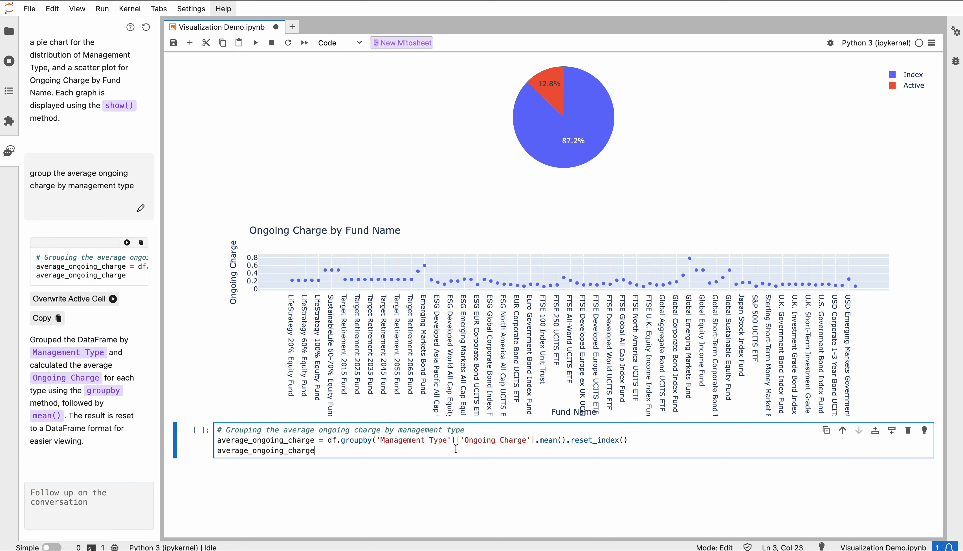
{"action": "key", "text": "shift+Return"}
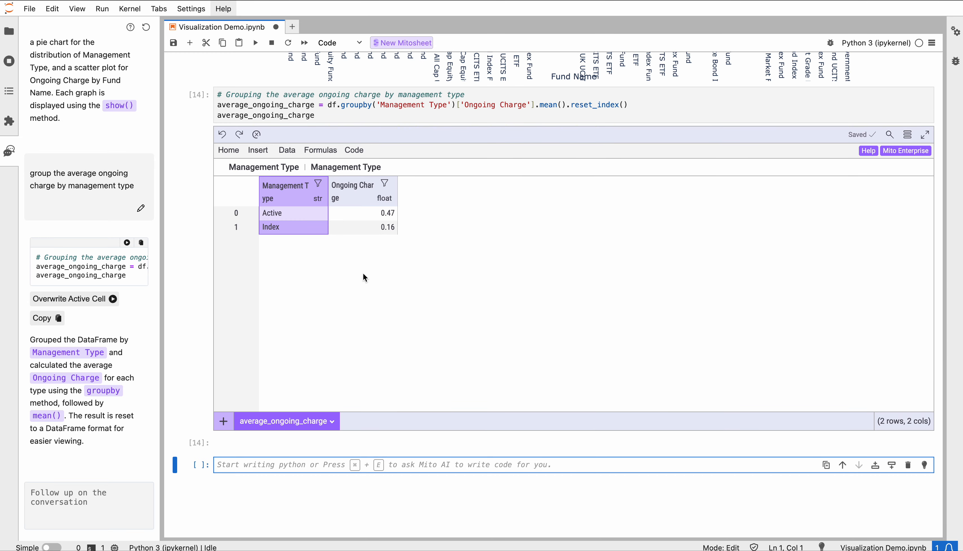
{"action": "left_click", "coordinate": [359, 226]}
{"action": "scroll", "coordinate": [359, 226], "scroll_direction": "up", "scroll_amount": 1}
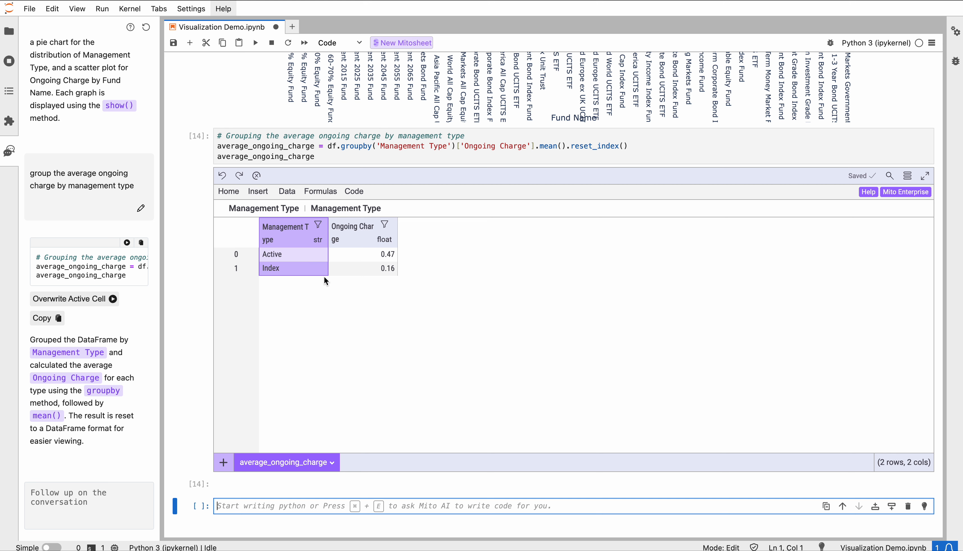
{"action": "scroll", "coordinate": [320, 307], "scroll_direction": "down", "scroll_amount": 1}
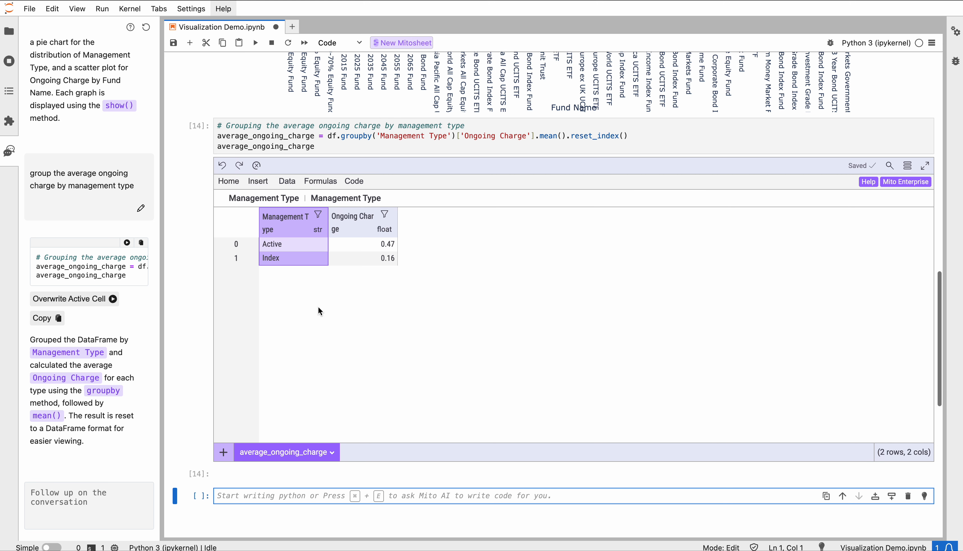
{"action": "scroll", "coordinate": [318, 307], "scroll_direction": "down", "scroll_amount": 3}
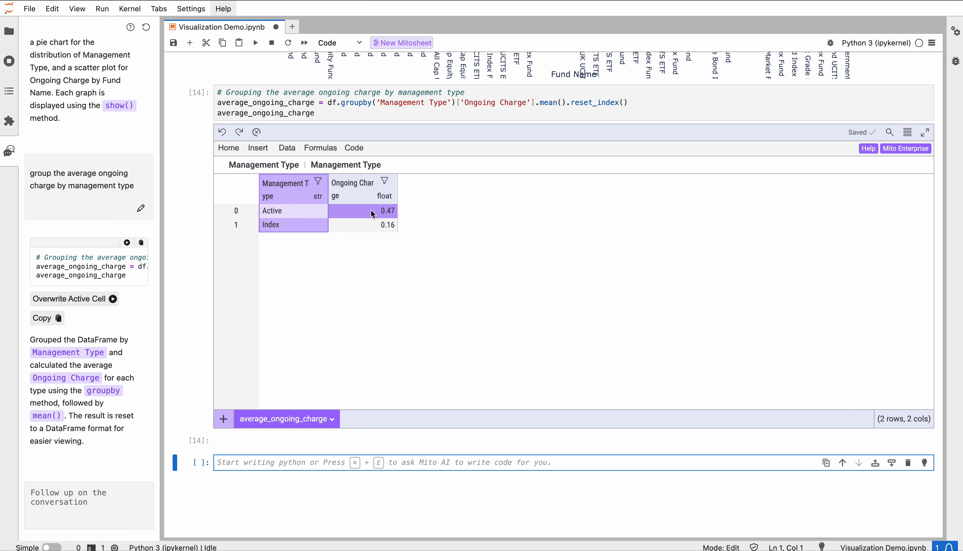
Ask the AI assistant to "make a simple bar chart"
{"action": "left_click", "coordinate": [90, 500]}
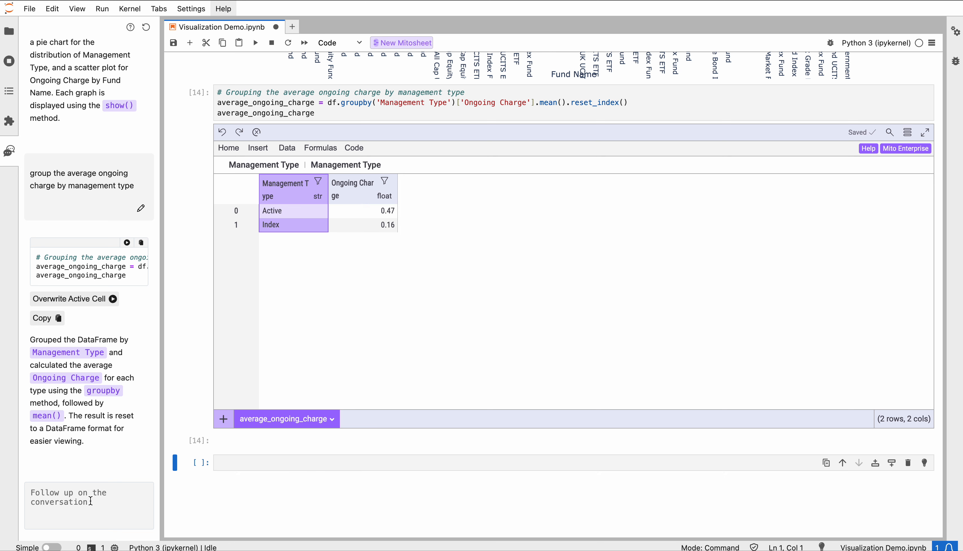
{"action": "type", "text": "make a simple "}
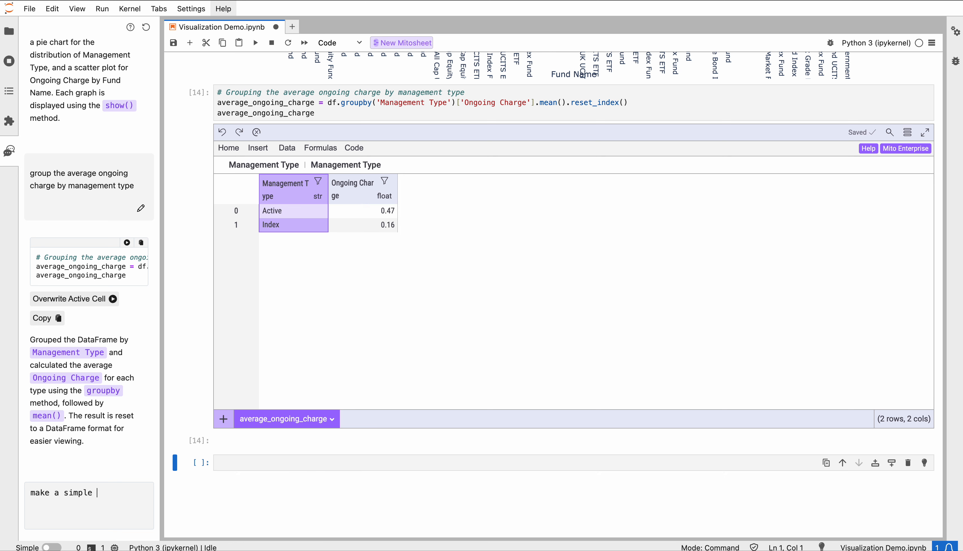
{"action": "type", "text": "ba"}
{"action": "type", "text": "bar cha"}
{"action": "key", "text": "Return"}
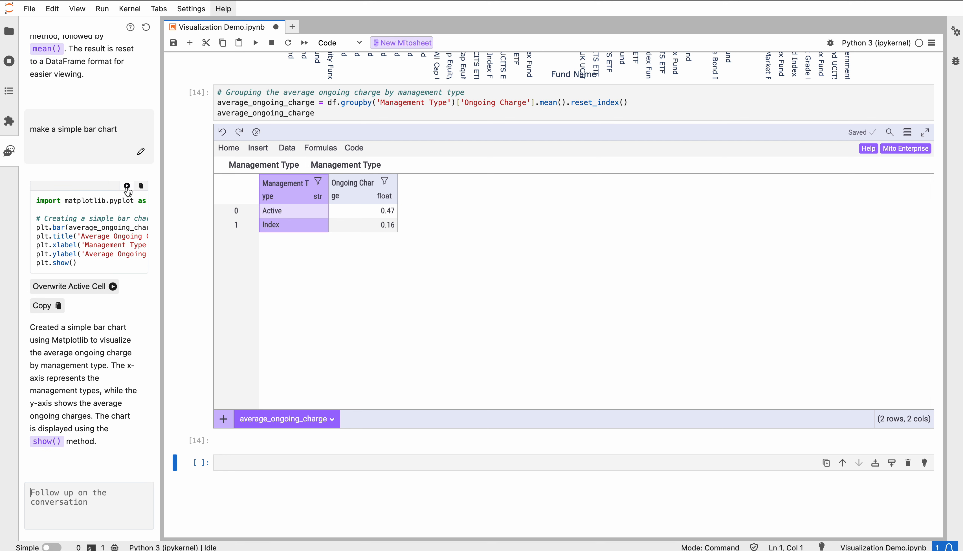
Insert the AI-generated Matplotlib bar chart code into the empty cell and run it
{"action": "left_click", "coordinate": [262, 459]}
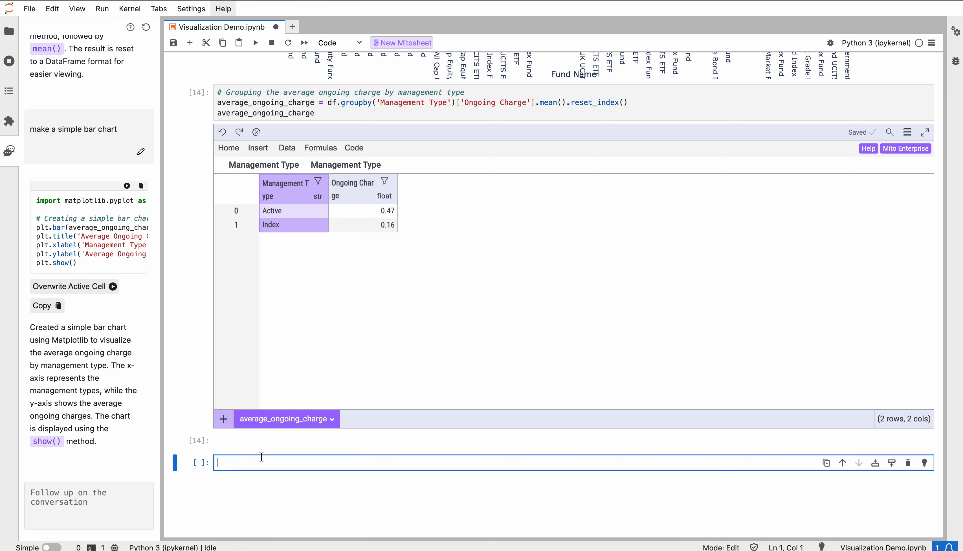
{"action": "type", "text": "import matplotlib.pyplot as plt  # Creating a simple bar chart for average ongoing charge by management type plt.bar(average_ongoing_charge['Management Type'], average_ongoing_charge['Ongoing Charge'], color=['blue', 'orange']) plt.title('Average Ongoing Charge by Management Type') plt.xlabel('Management Type') plt.ylabel('Average Ongoing Charge') plt.show()"}
{"action": "key", "text": "shift+Return"}
{"action": "scroll", "coordinate": [324, 380], "scroll_direction": "down", "scroll_amount": 1}
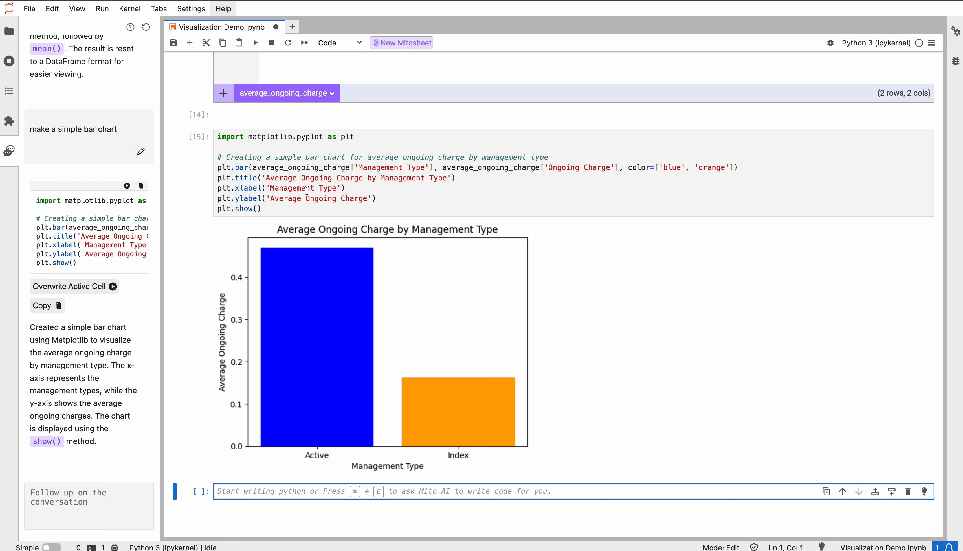
Ask the AI assistant to "switch this chart to plotly"
{"action": "left_click", "coordinate": [69, 503]}
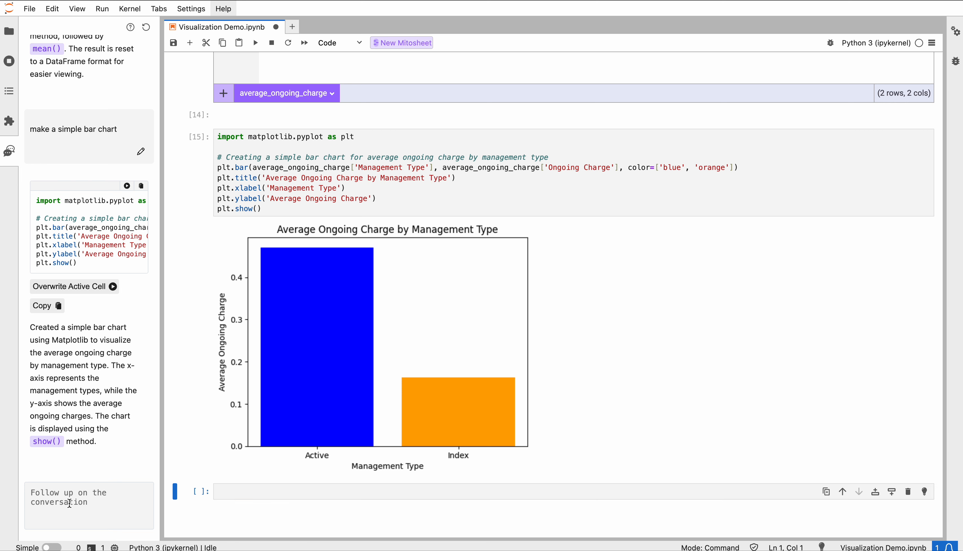
{"action": "type", "text": "switch th"}
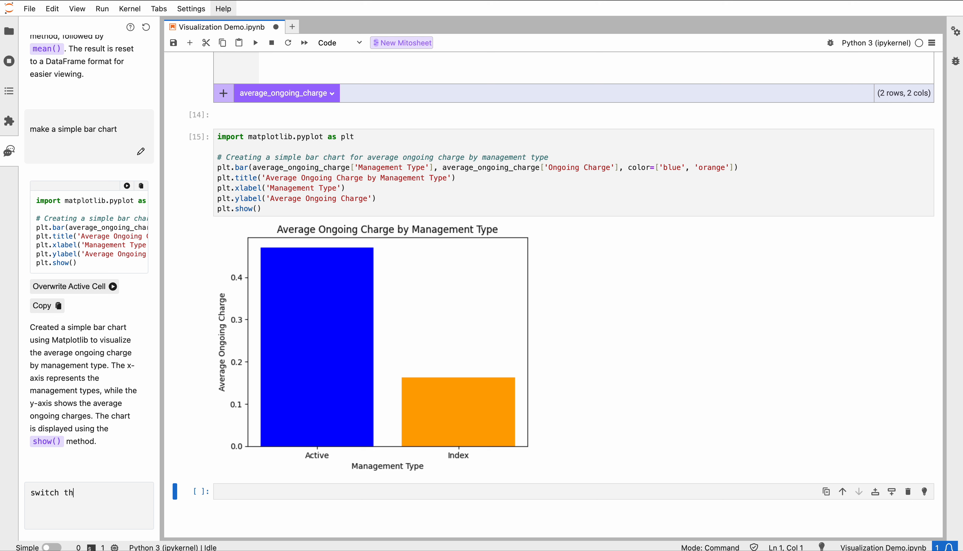
{"action": "type", "text": "is c"}
{"action": "type", "text": "hart to plr"}
{"action": "type", "text": "ot"}
{"action": "type", "text": "ly"}
{"action": "key", "text": "Return"}
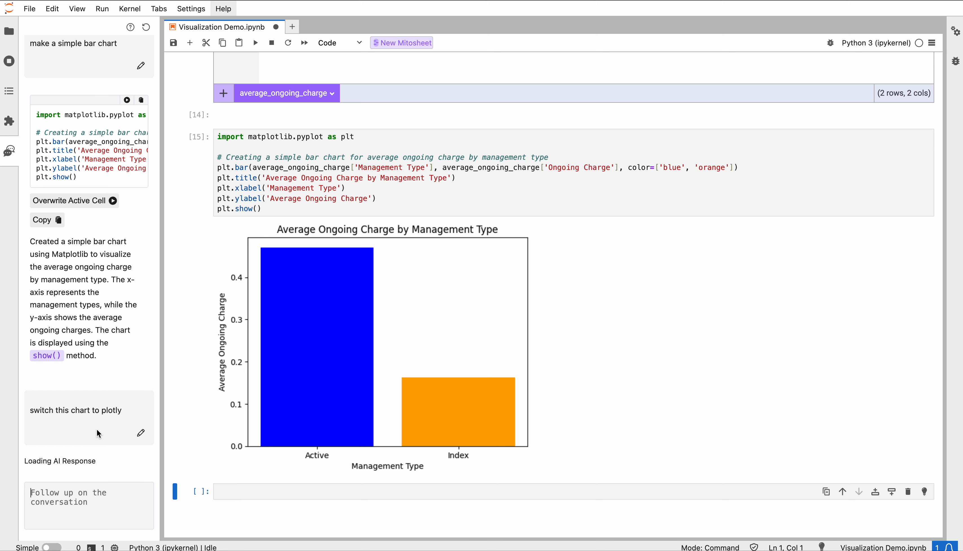
Apply the AI-generated Plotly Express code to the Matplotlib bar chart cell, accept the changes, and run the cell
{"action": "scroll", "coordinate": [227, 387], "scroll_direction": "down", "scroll_amount": 2}
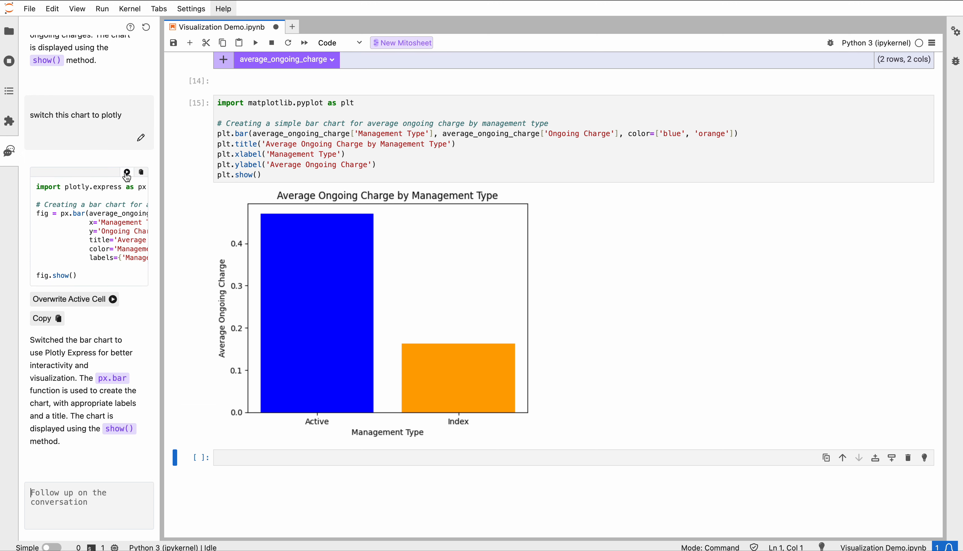
{"action": "left_click", "coordinate": [127, 174]}
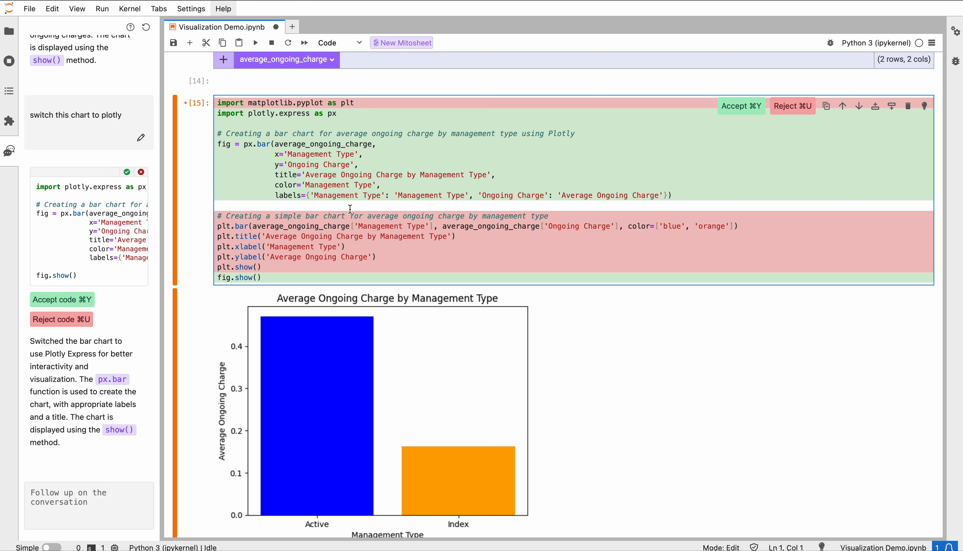
{"action": "key", "text": "super+y"}
{"action": "key", "text": "shift+Return"}
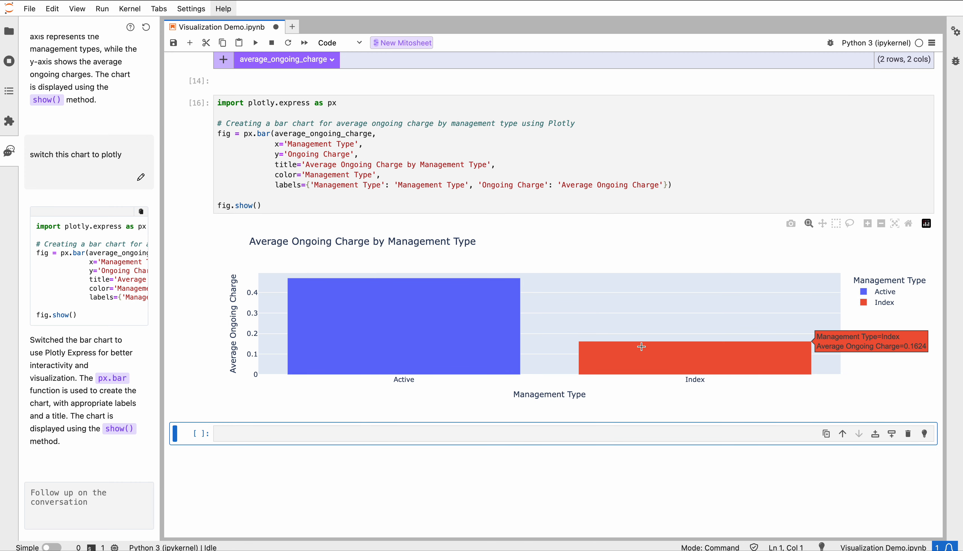
Examine the interactive Plotly bar chart of average ongoing charge by zooming it in and out and restoring its original range
{"action": "mouse_move", "coordinate": [505, 292]}
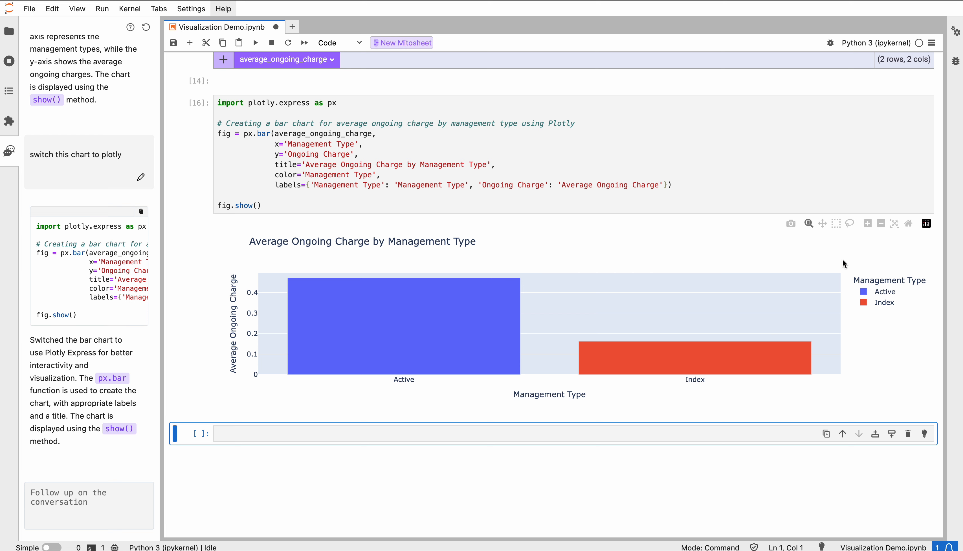
{"action": "left_click", "coordinate": [867, 223]}
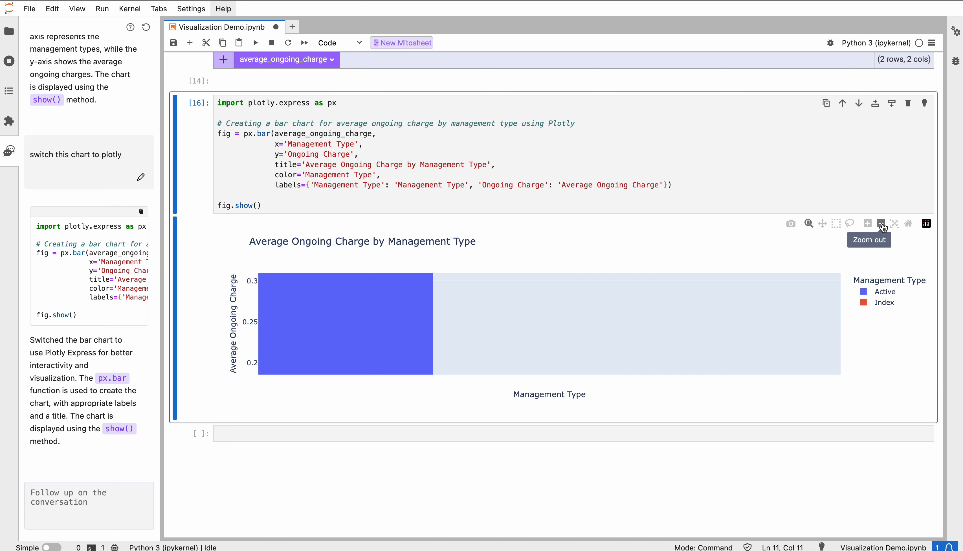
{"action": "left_click", "coordinate": [881, 224]}
{"action": "left_click", "coordinate": [881, 223]}
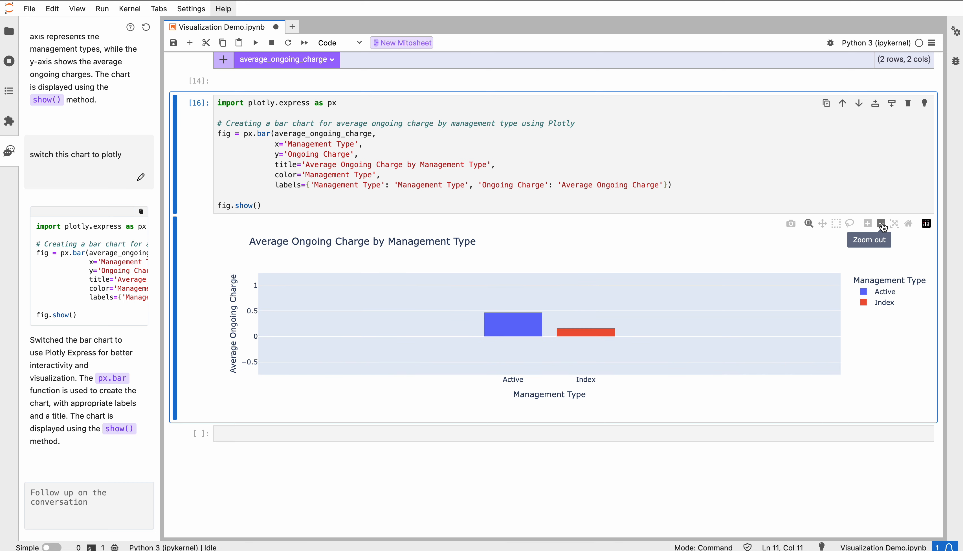
{"action": "left_click", "coordinate": [867, 223]}
{"action": "left_click", "coordinate": [867, 223]}
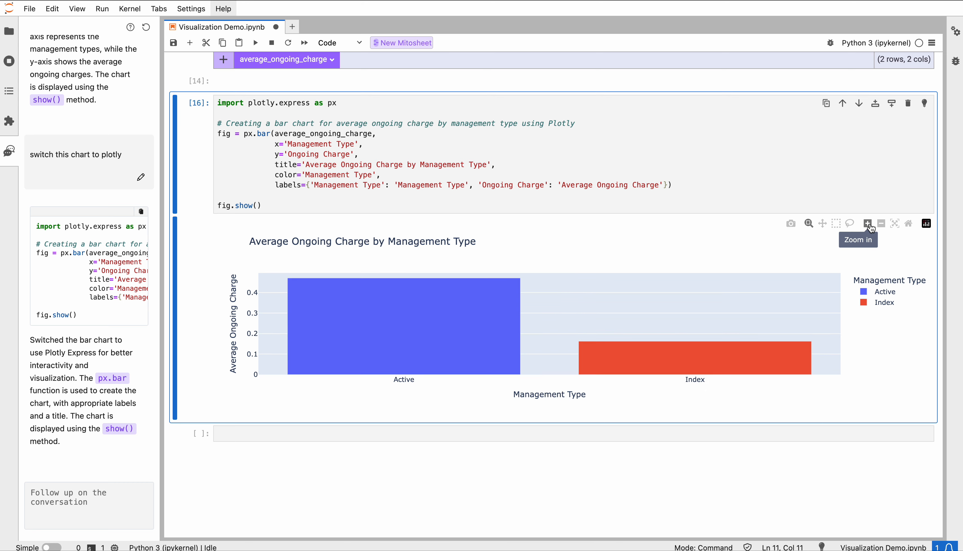
Enter df in the empty cell at the notebook's end and run it to display the fund dataset as a spreadsheet
{"action": "left_click", "coordinate": [269, 432]}
{"action": "scroll", "coordinate": [270, 434], "scroll_direction": "up", "scroll_amount": 15}
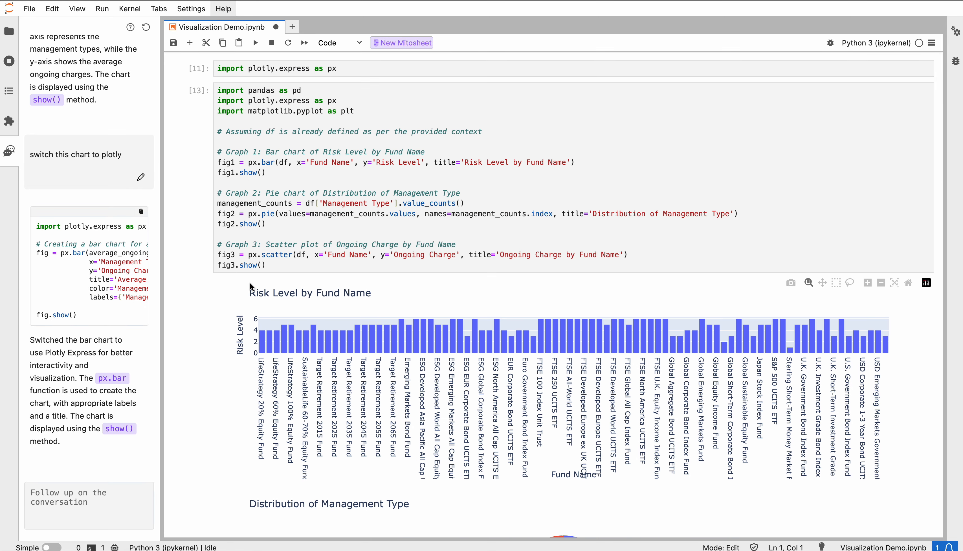
{"action": "scroll", "coordinate": [251, 287], "scroll_direction": "down", "scroll_amount": 15}
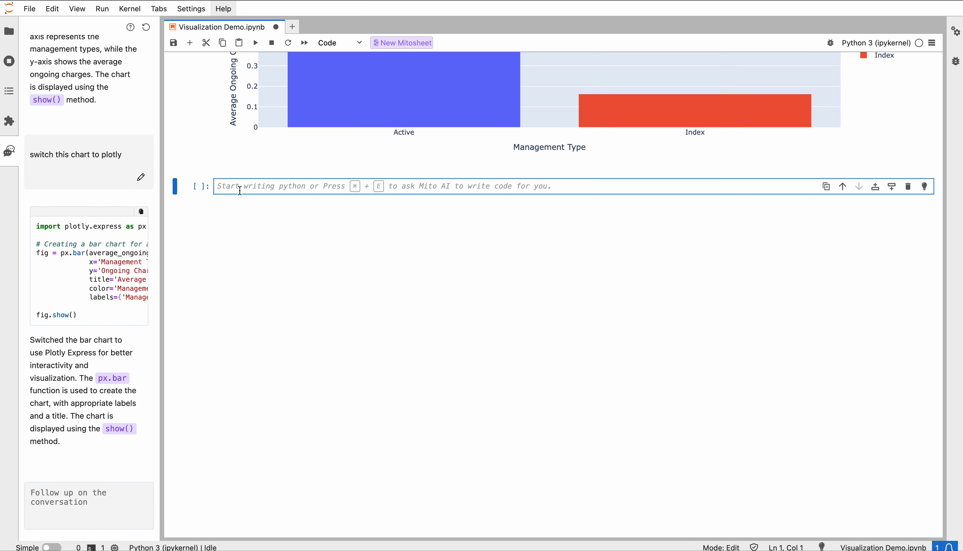
{"action": "type", "text": "df"}
{"action": "key", "text": "shift+Return"}
{"action": "scroll", "coordinate": [245, 181], "scroll_direction": "up", "scroll_amount": 3}
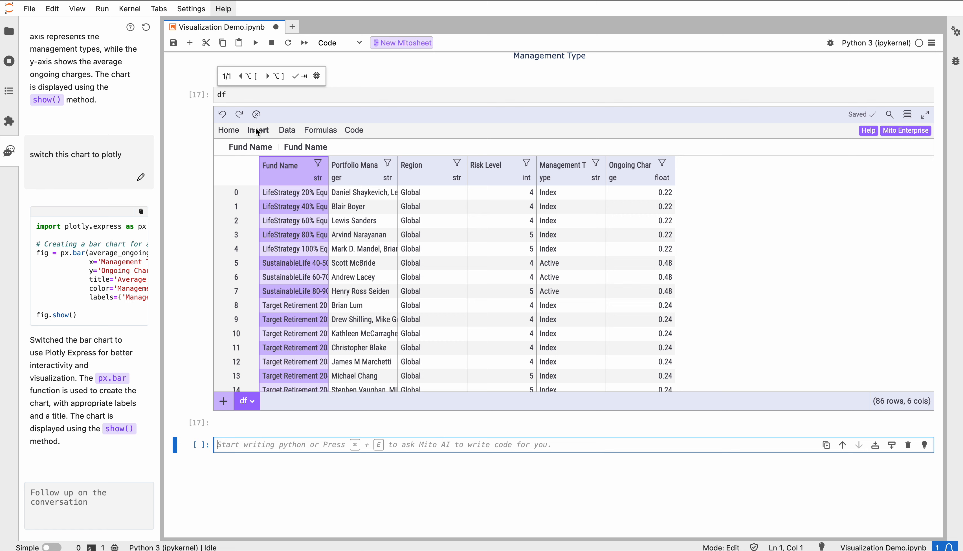
Create a pivot table from df with Region as rows and the mean of Risk Level as values
{"action": "left_click", "coordinate": [228, 131]}
{"action": "left_click", "coordinate": [589, 149]}
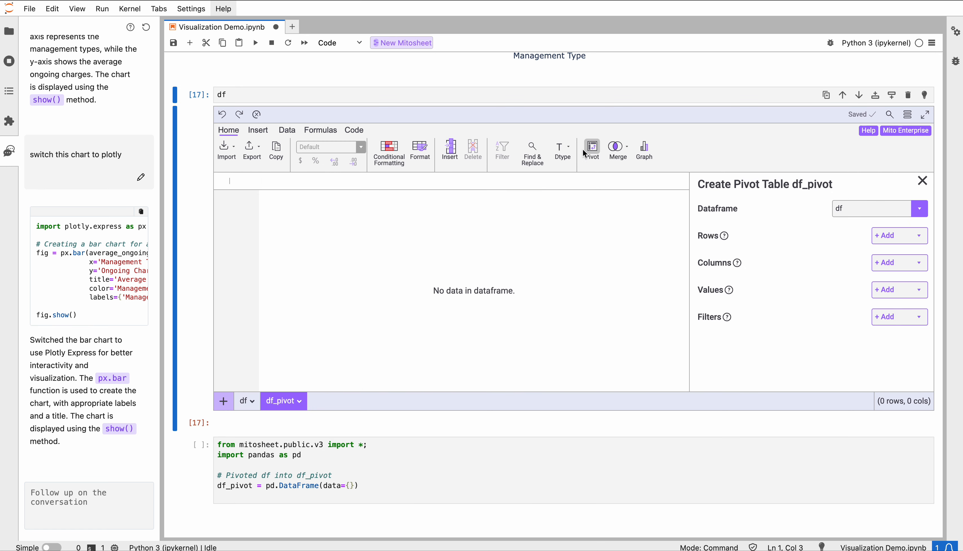
{"action": "left_click", "coordinate": [883, 236]}
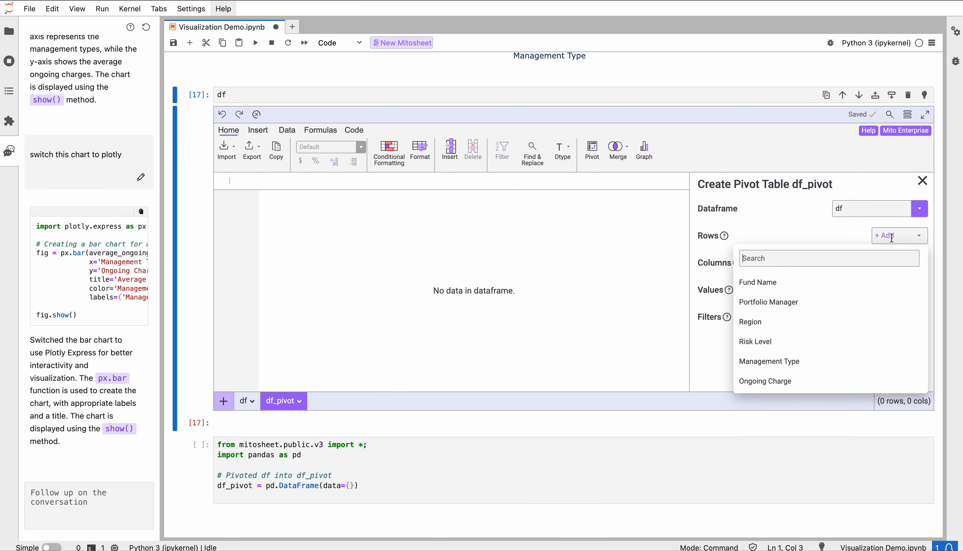
{"action": "left_click", "coordinate": [764, 325]}
{"action": "left_click", "coordinate": [881, 308]}
{"action": "left_click", "coordinate": [770, 409]}
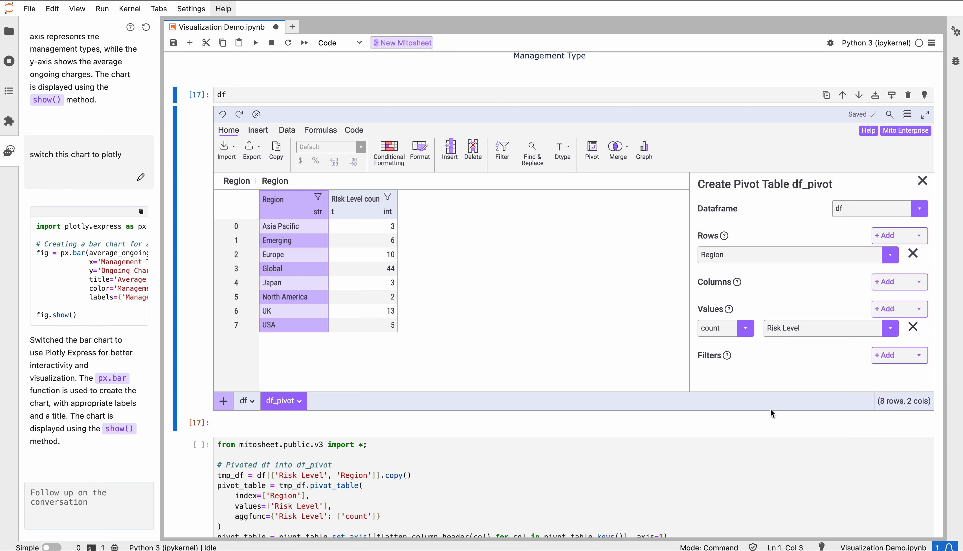
{"action": "left_click", "coordinate": [738, 330]}
{"action": "left_click", "coordinate": [722, 409]}
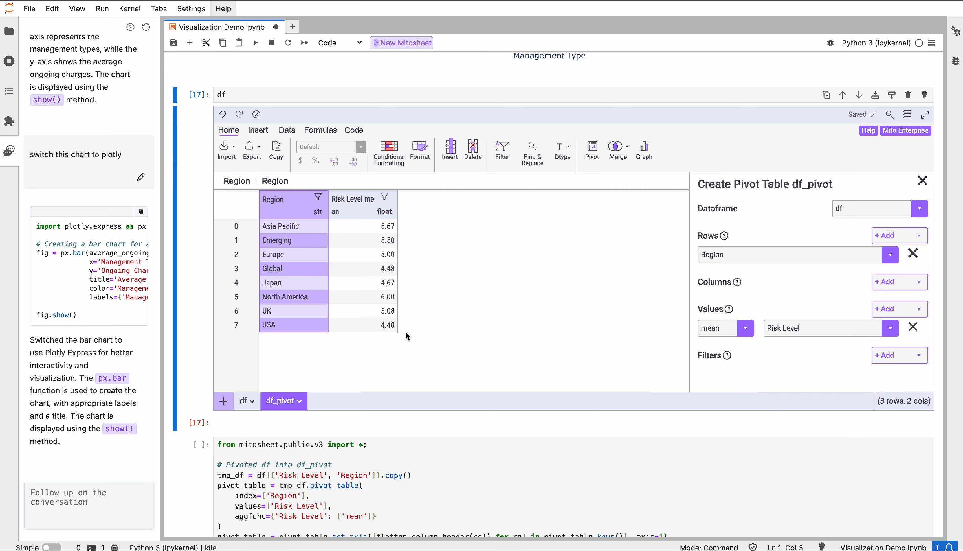
Run the generated pivot code cell that defines df_pivot
{"action": "scroll", "coordinate": [411, 507], "scroll_direction": "down", "scroll_amount": 5}
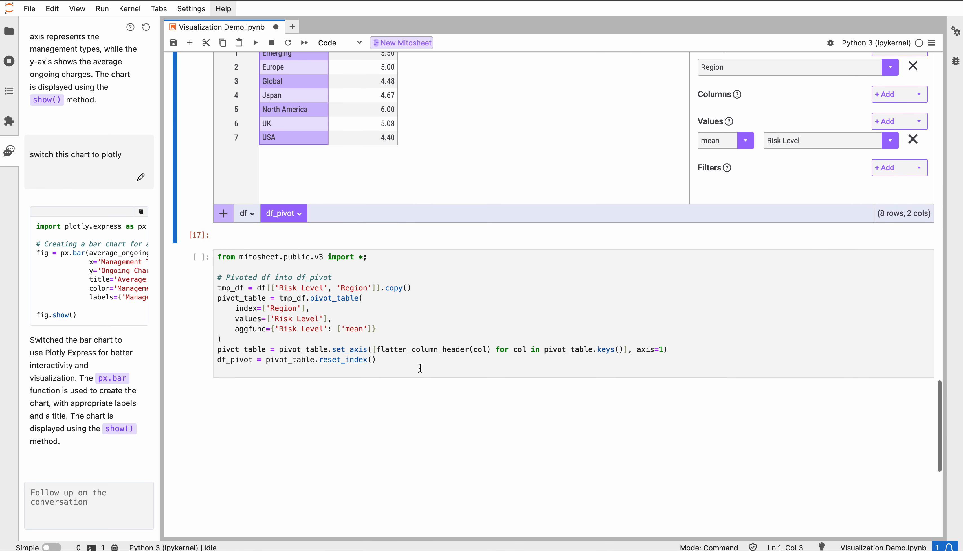
{"action": "left_click", "coordinate": [421, 368]}
{"action": "key", "text": "shift+Return"}
Ask the AI assistant to graph the df_pivot dataframe, referencing it as a variable in the prompt
{"action": "left_click", "coordinate": [104, 492]}
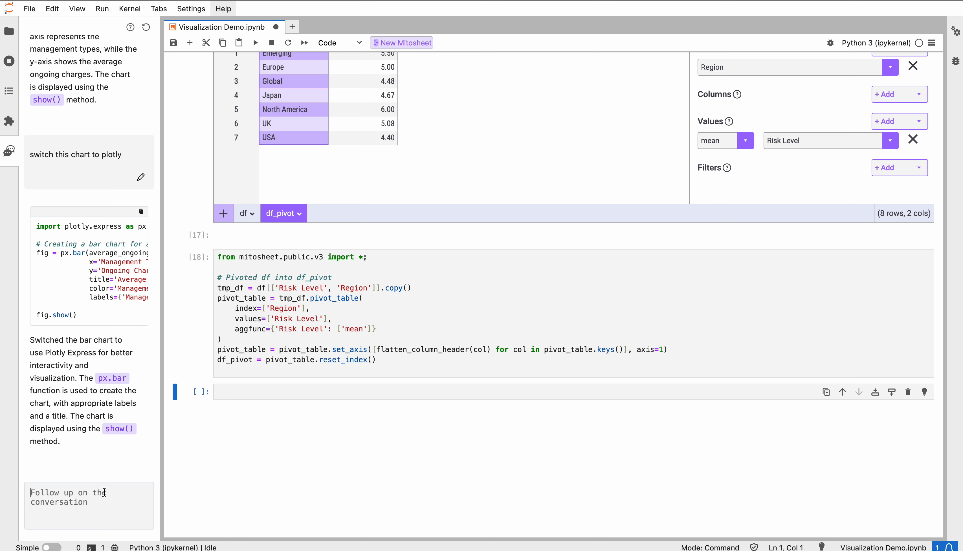
{"action": "type", "text": "graph @"}
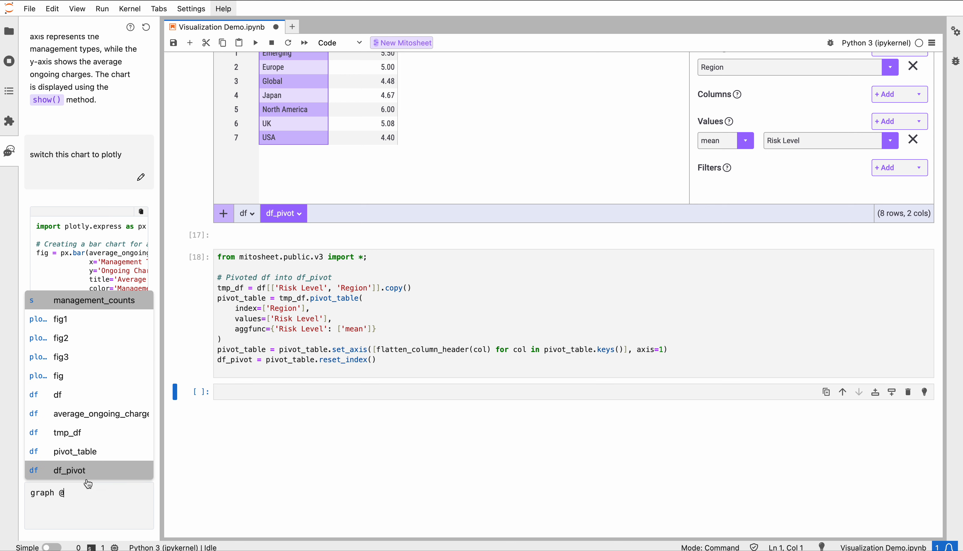
{"action": "left_click", "coordinate": [88, 470]}
{"action": "key", "text": "Return"}
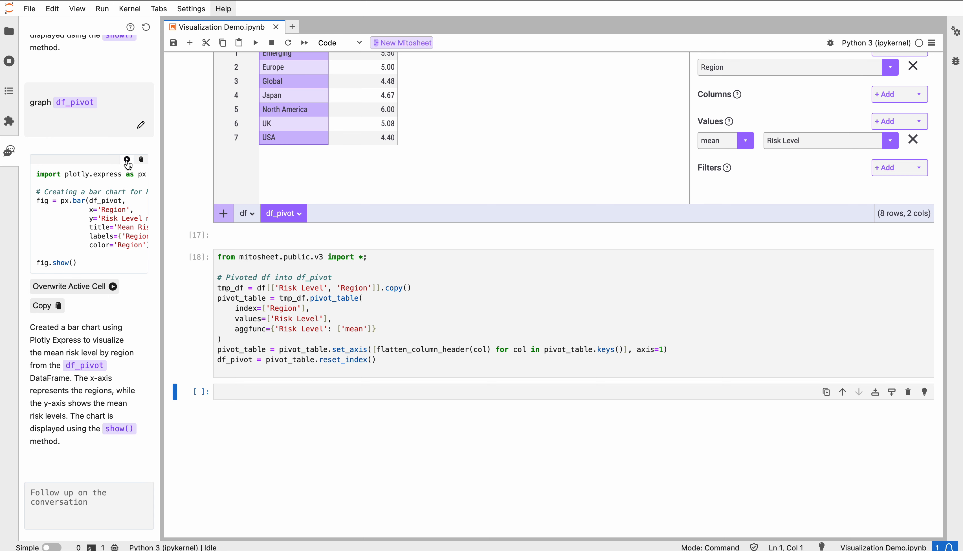
Insert the AI-generated Plotly code for mean risk level by region into the empty cell, accept it, run it, and inspect the chart
{"action": "left_click", "coordinate": [127, 159]}
{"action": "key", "text": "super+y"}
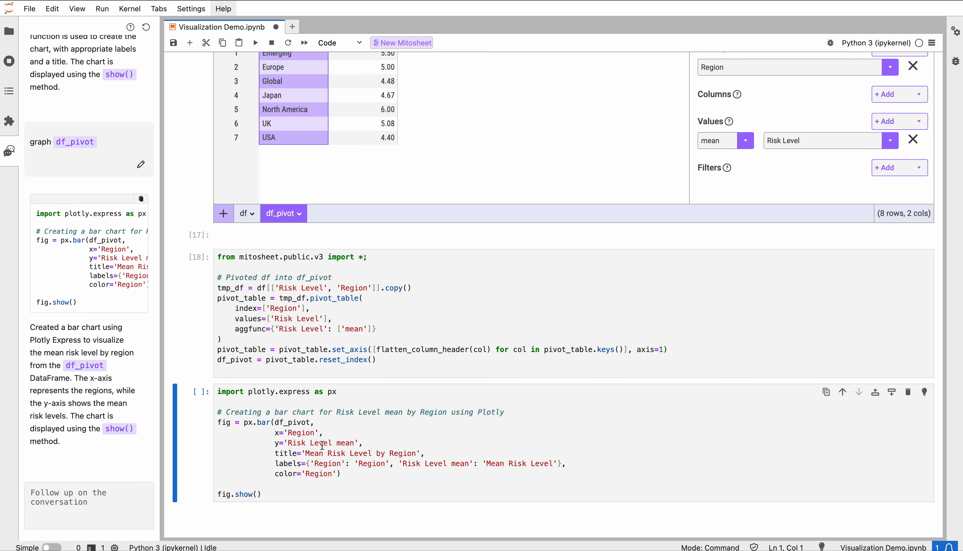
{"action": "key", "text": "shift+Return"}
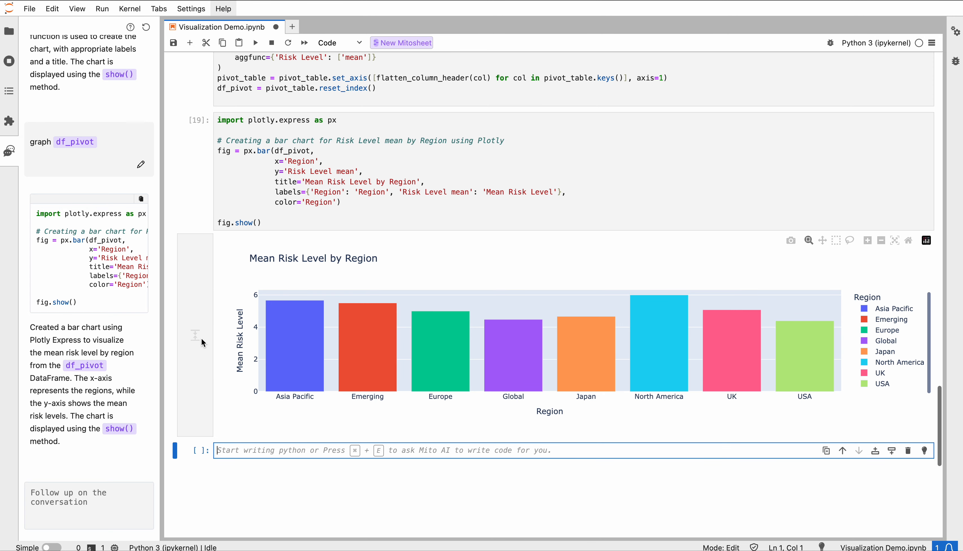
{"action": "mouse_move", "coordinate": [412, 325]}
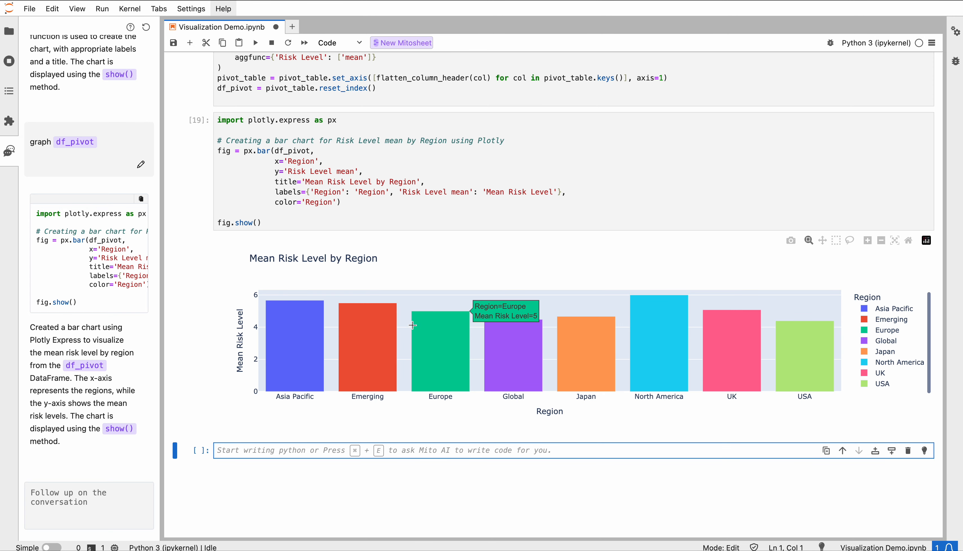